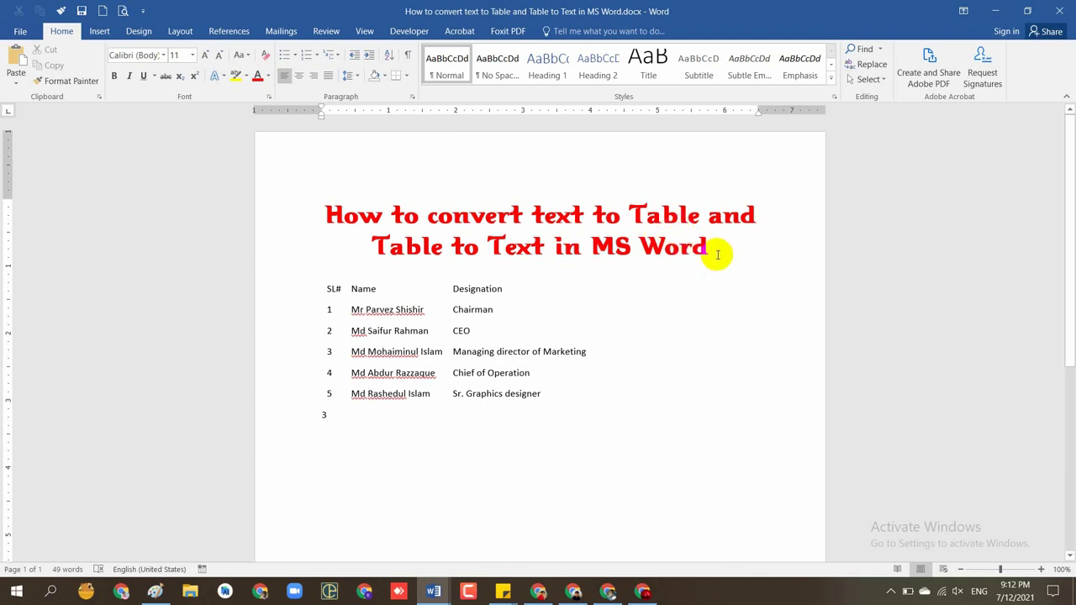
Delete the stray '3' on the blank line below the five-row staff list
drag(715, 252, 329, 215)
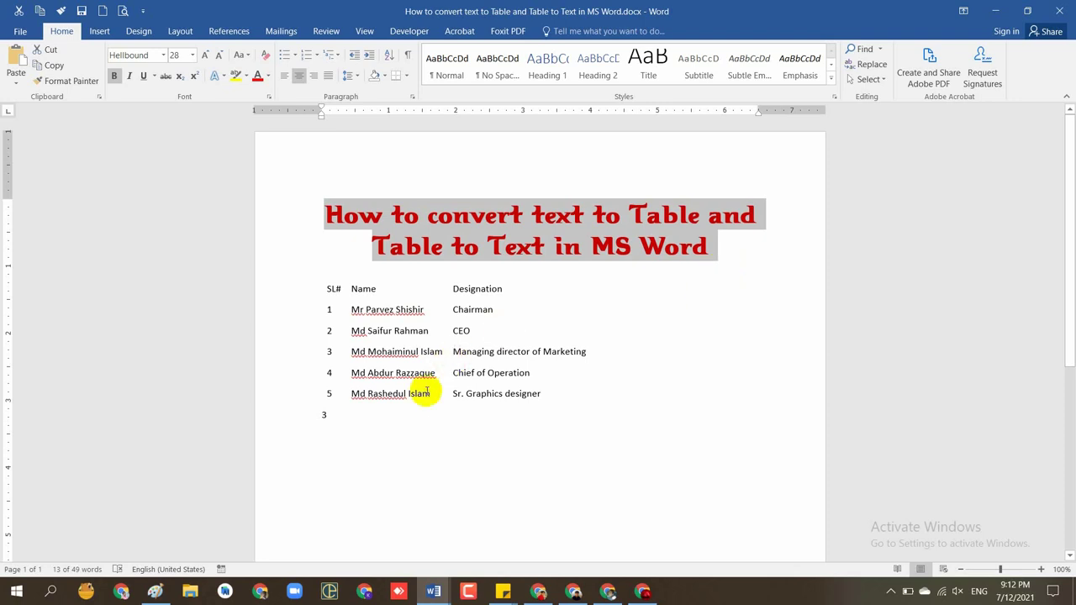
click(370, 418)
key(BackSpace)
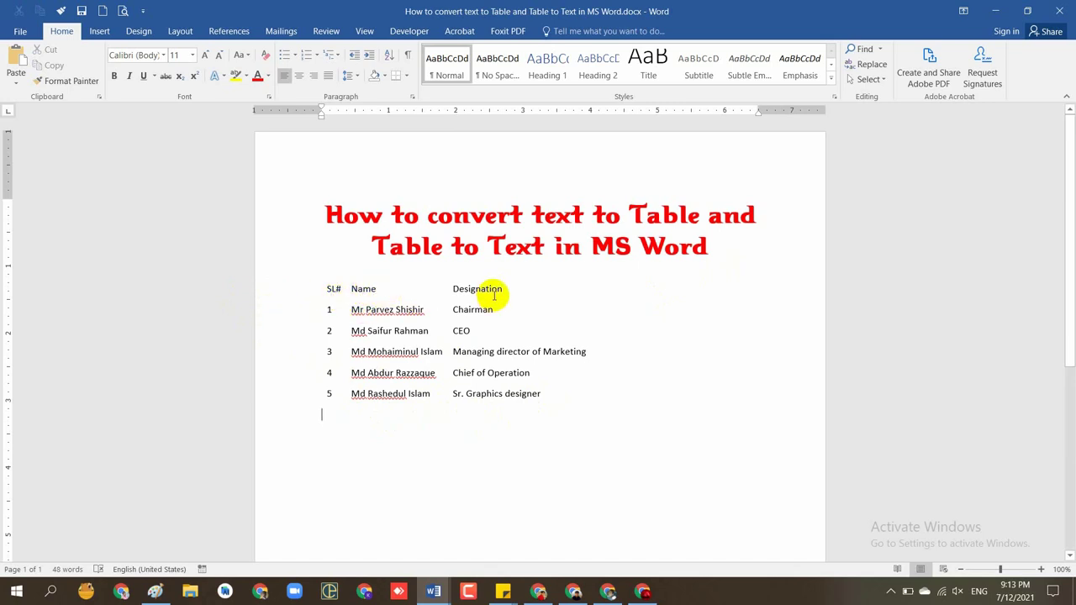
Select the staff list from SL# through row 5 and bring up the Insert tab's Table menu
drag(542, 395, 300, 296)
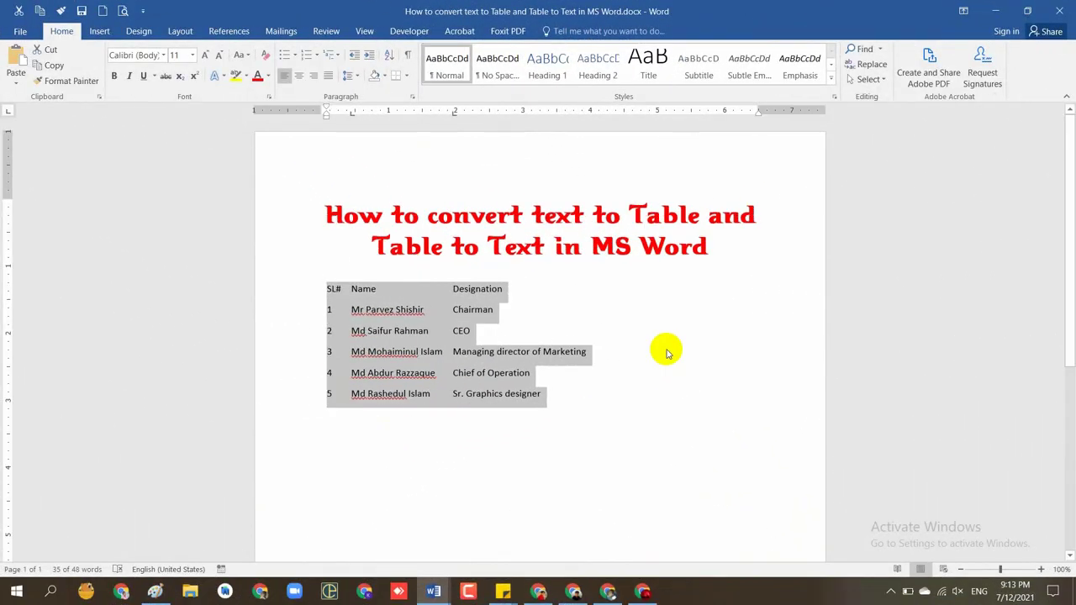
click(323, 297)
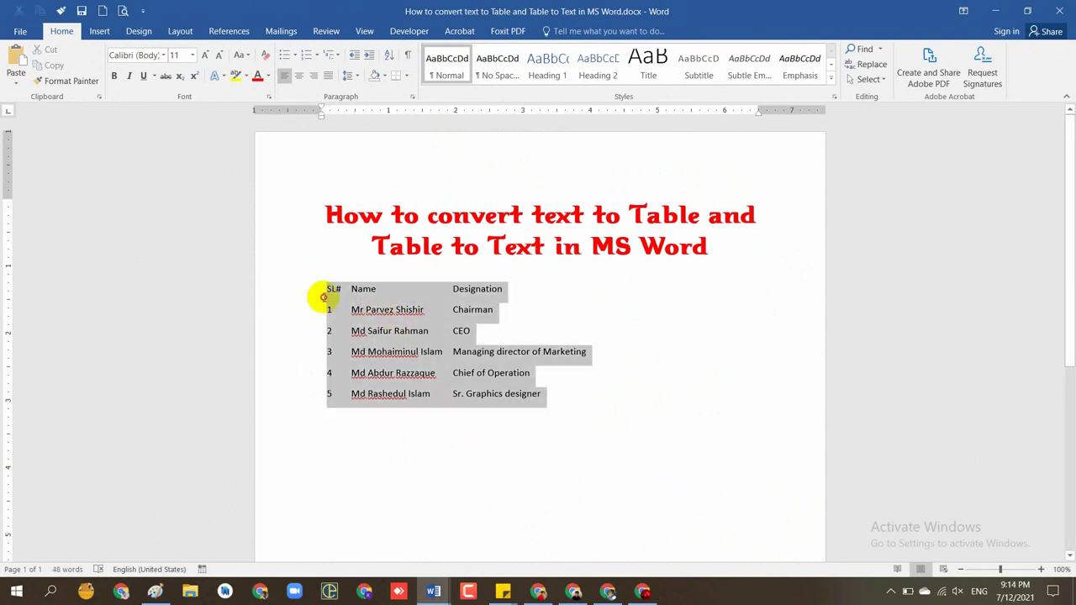
drag(323, 297, 323, 297)
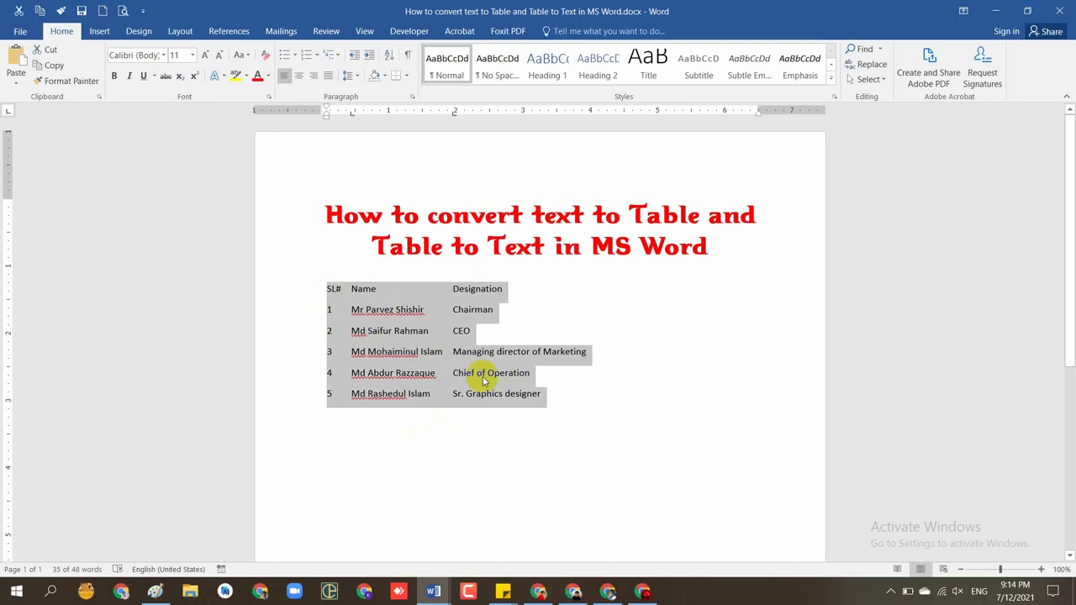
click(100, 34)
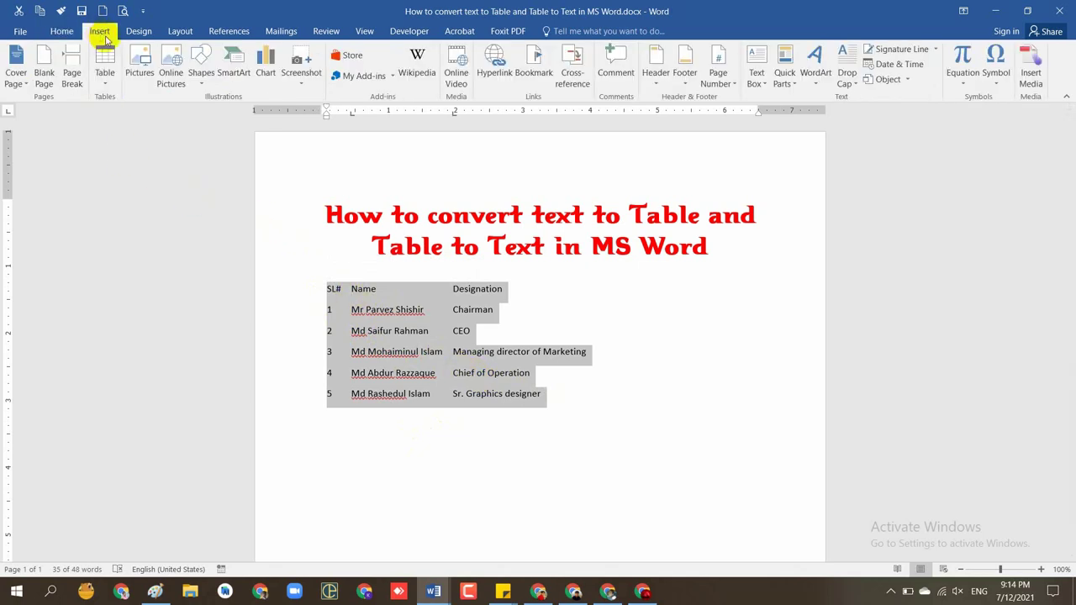
click(105, 84)
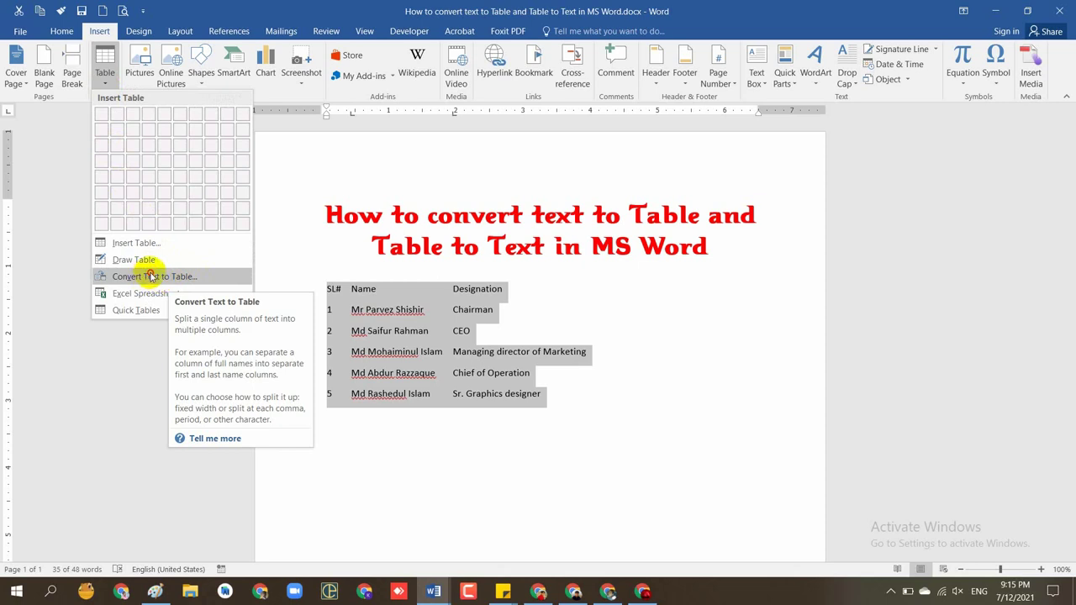
Convert the staff list into a bordered table with the number of columns set to 3
click(150, 277)
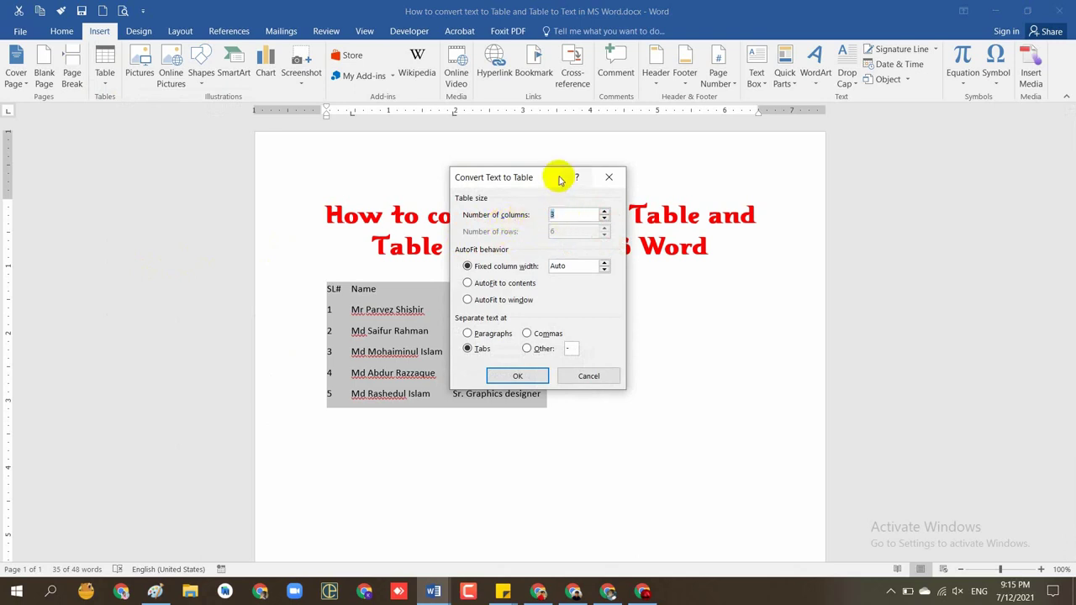
drag(547, 175, 740, 185)
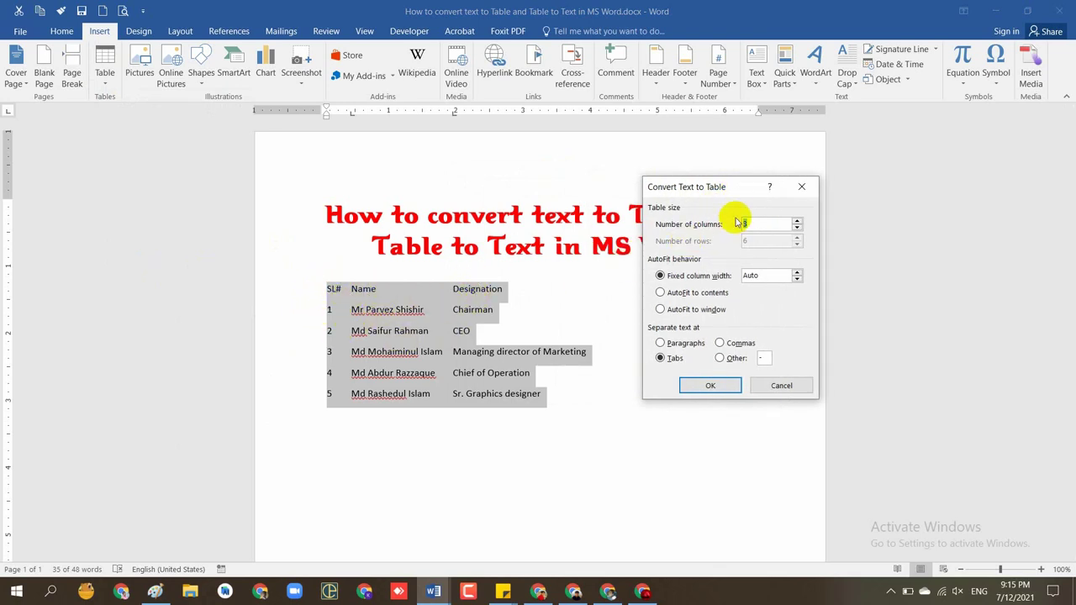
click(770, 225)
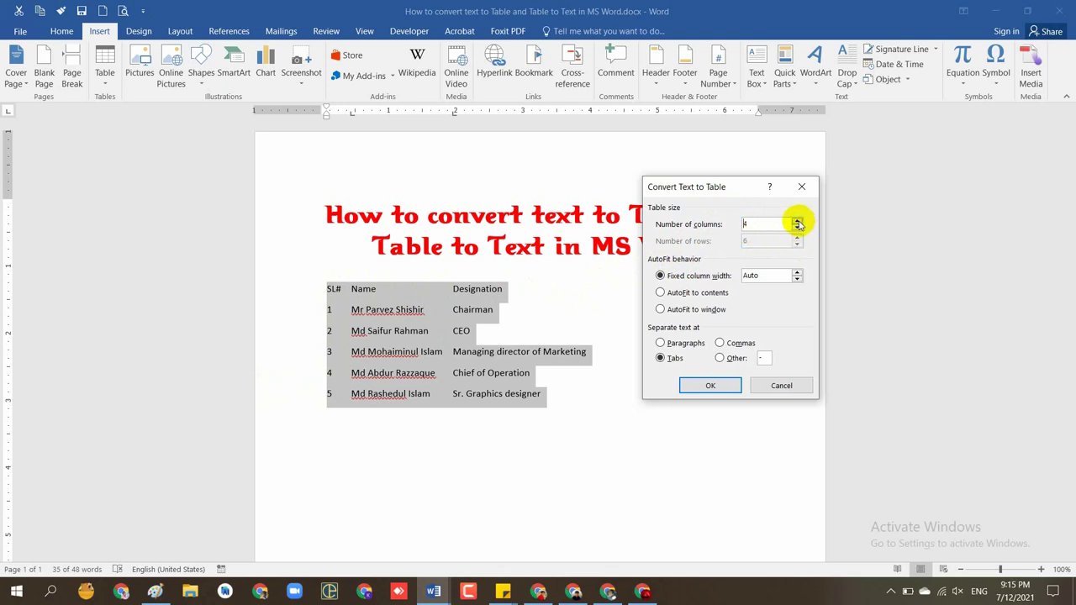
click(797, 221)
click(798, 228)
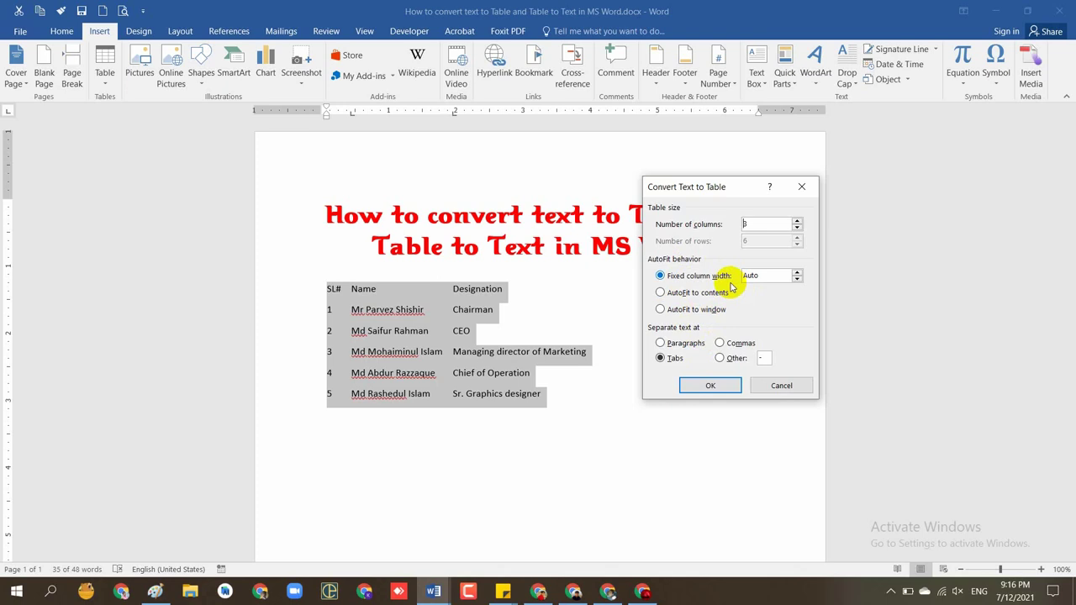
click(713, 387)
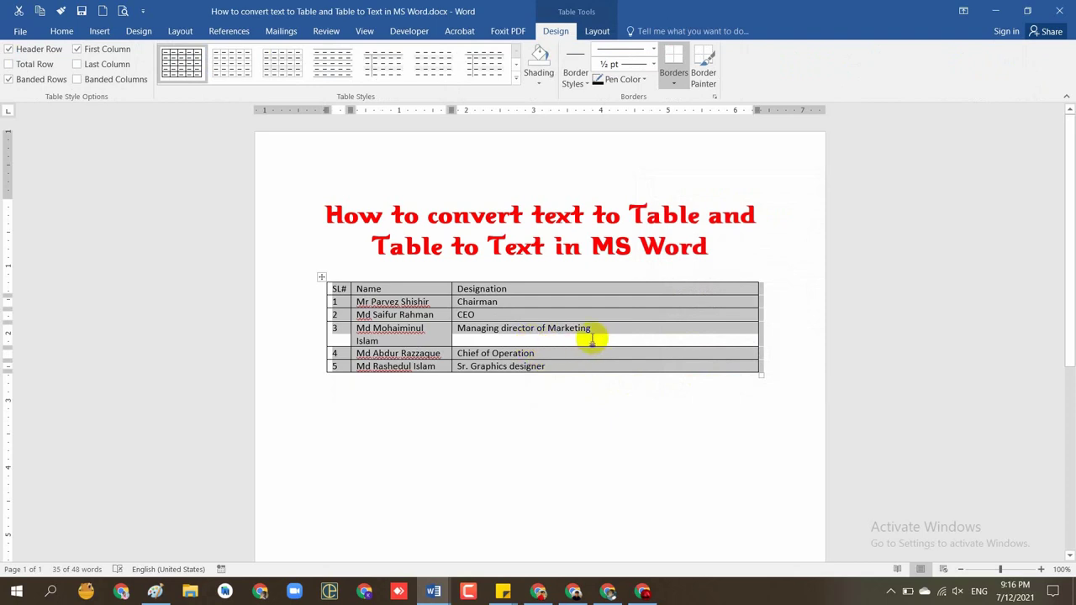
Undo the new three-column table, returning the staff list to tab-separated text
click(632, 369)
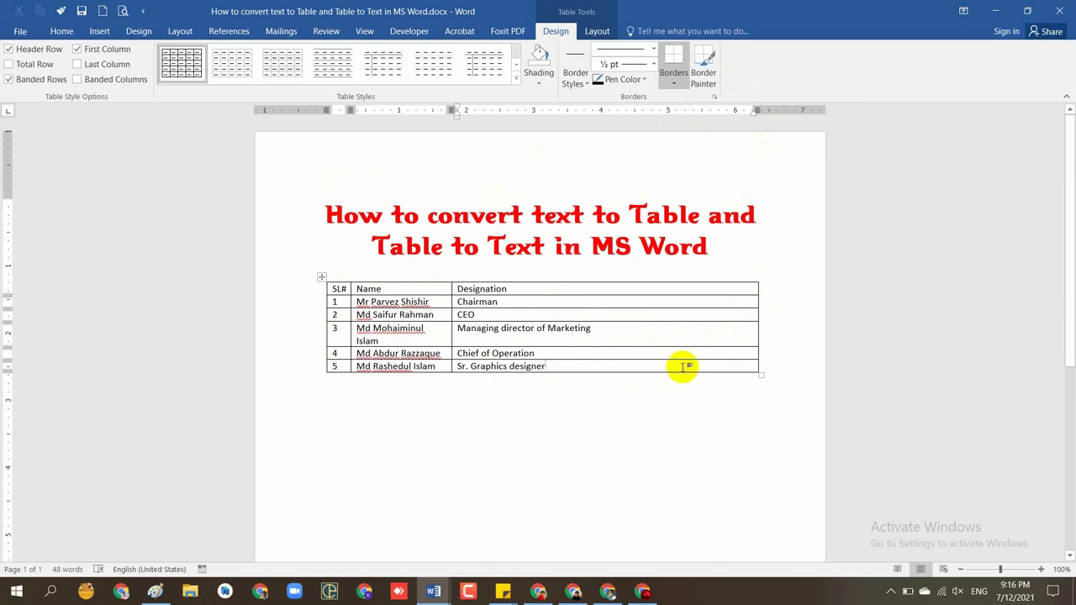
key(ctrl+z)
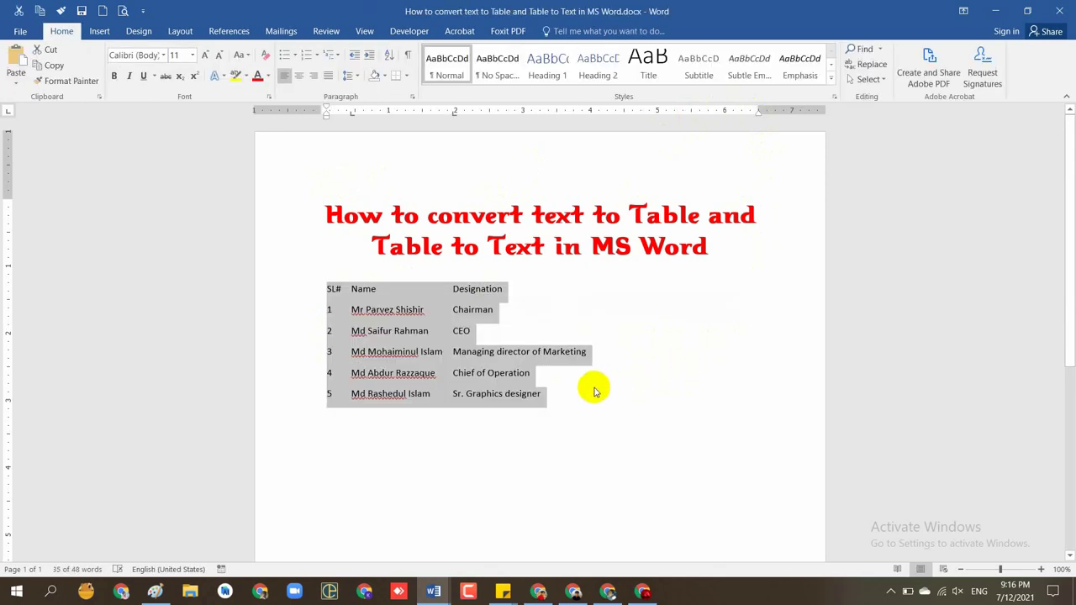
Convert the staff list to a table using AutoFit to contents
click(99, 31)
click(106, 86)
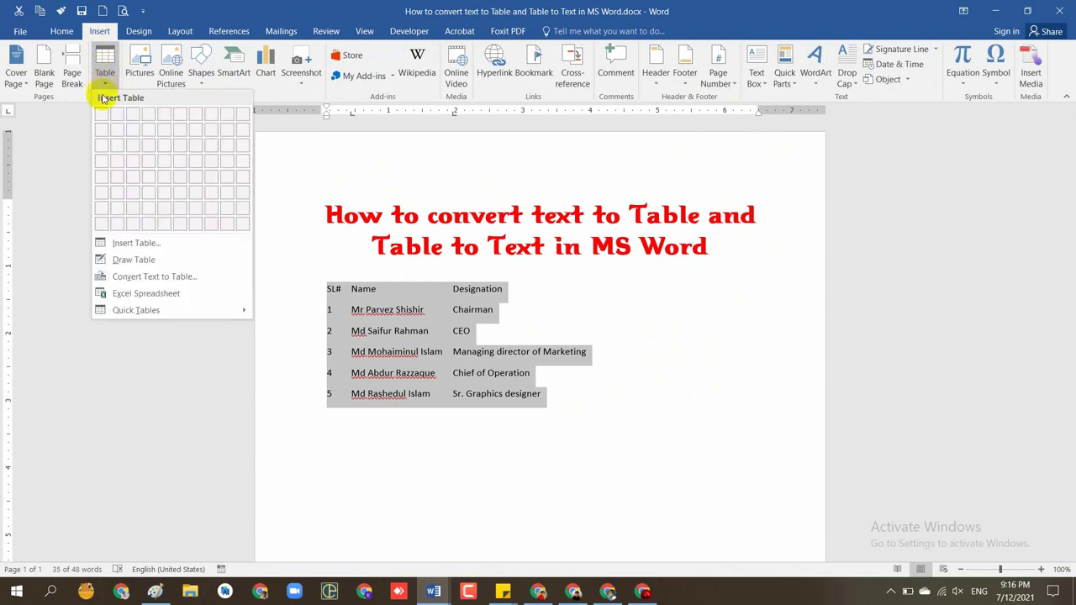
click(171, 281)
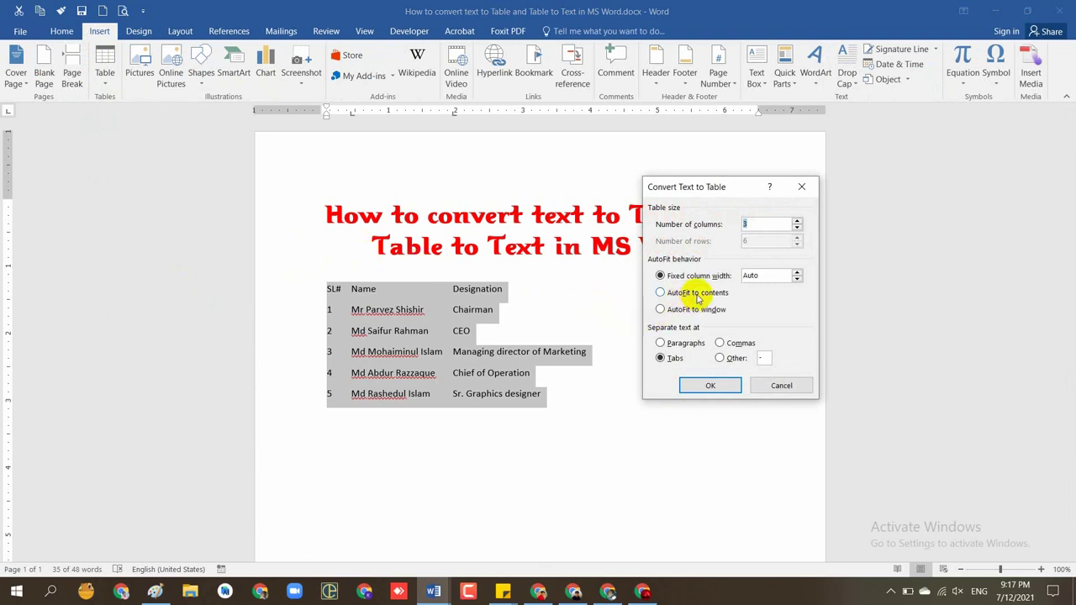
click(697, 293)
click(705, 385)
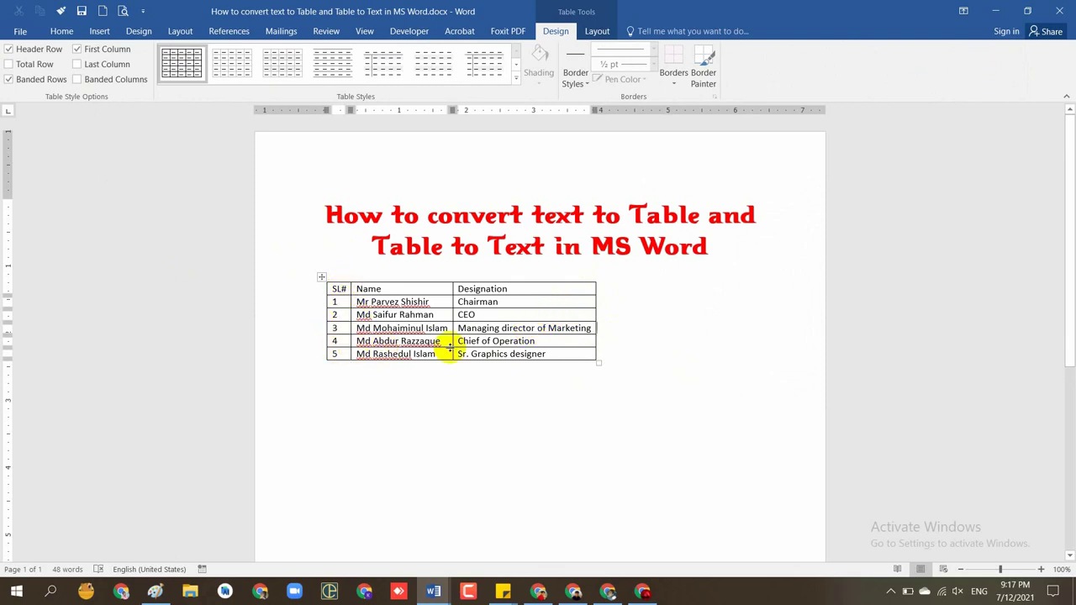
Undo the snug table and reconvert the staff list with AutoFit to window
key(ctrl+z)
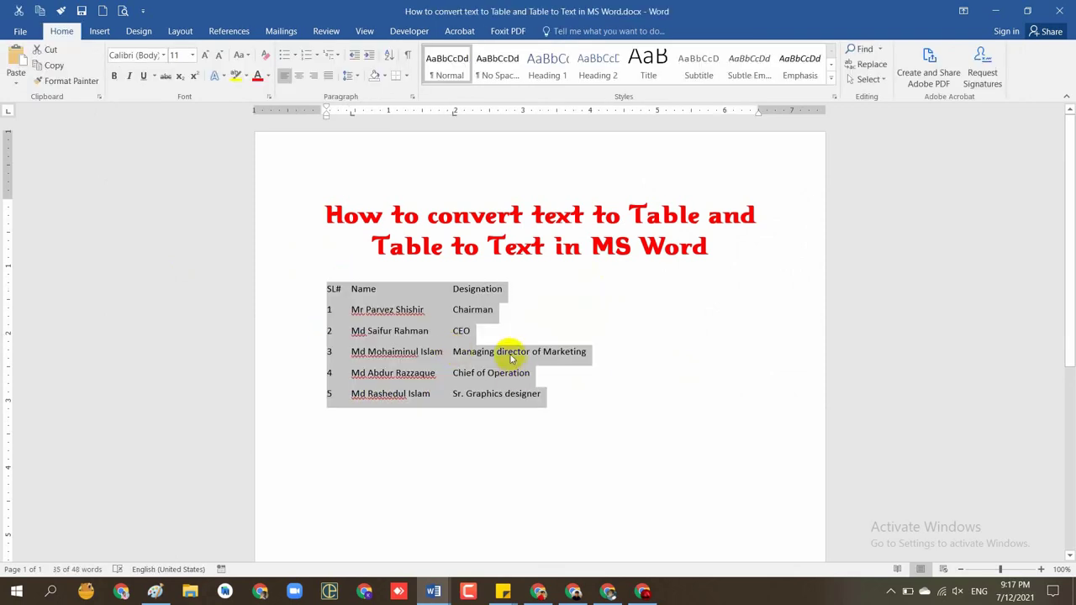
click(99, 31)
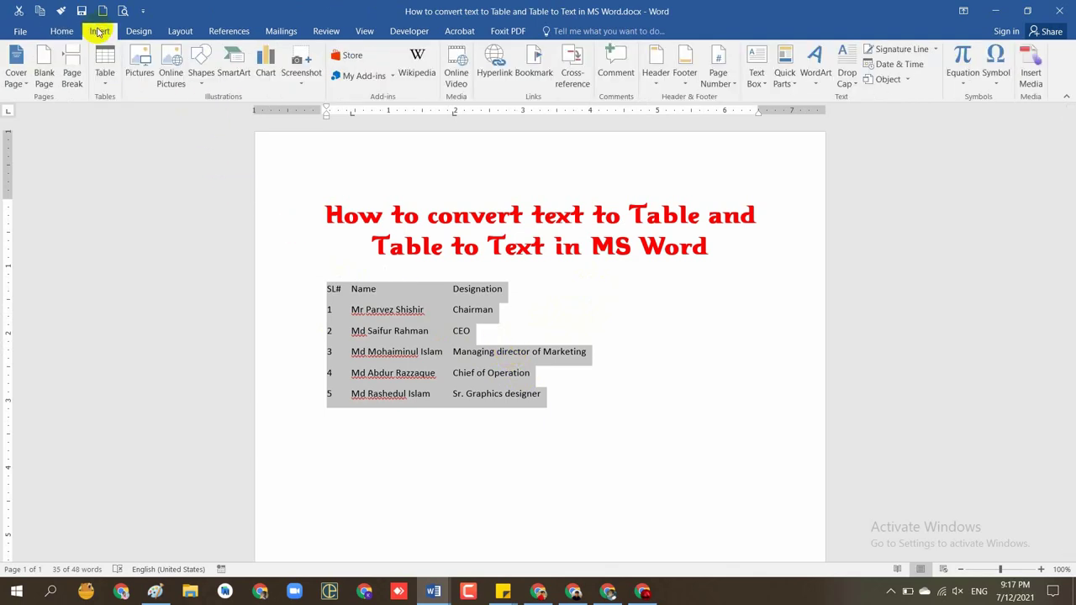
click(105, 85)
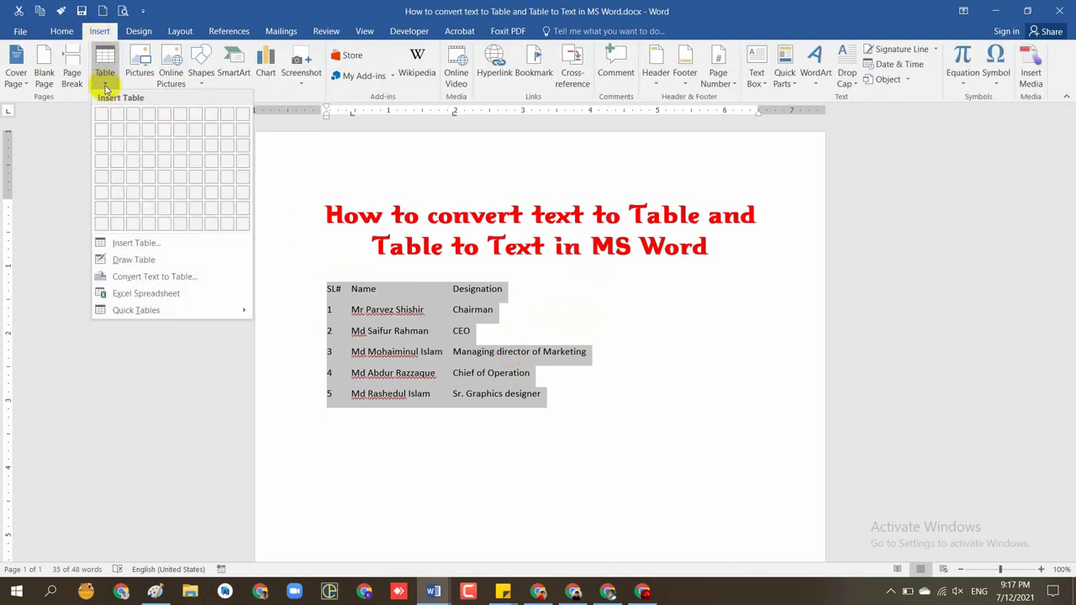
click(152, 278)
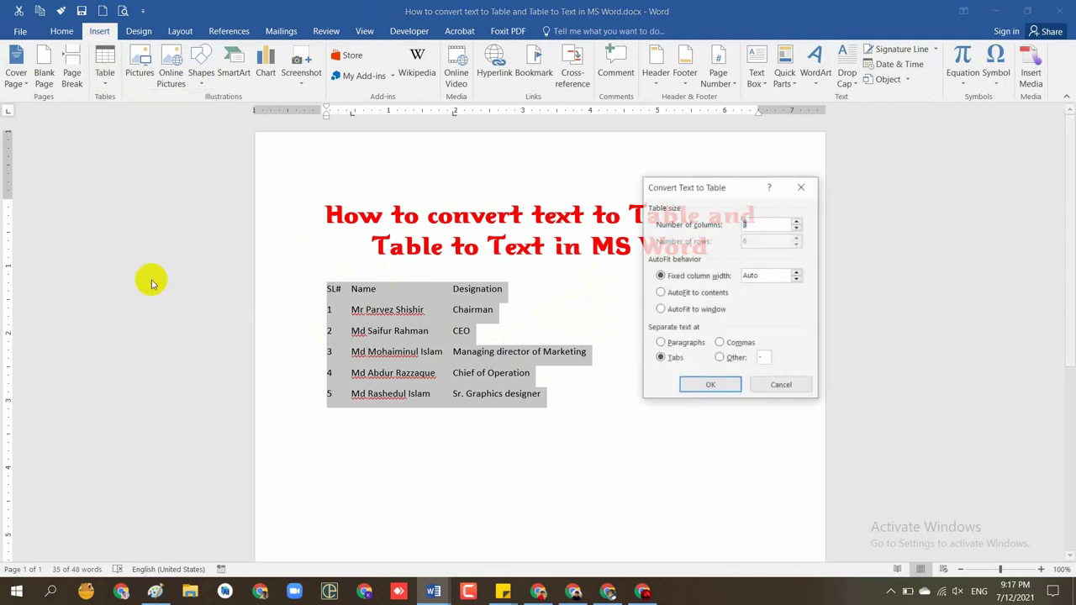
click(696, 310)
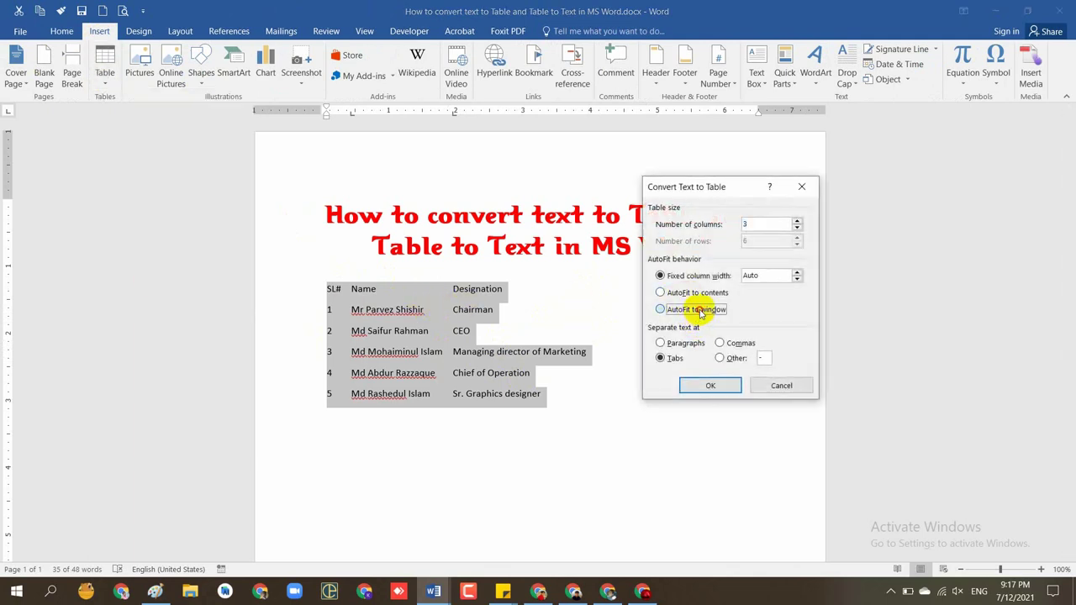
click(711, 386)
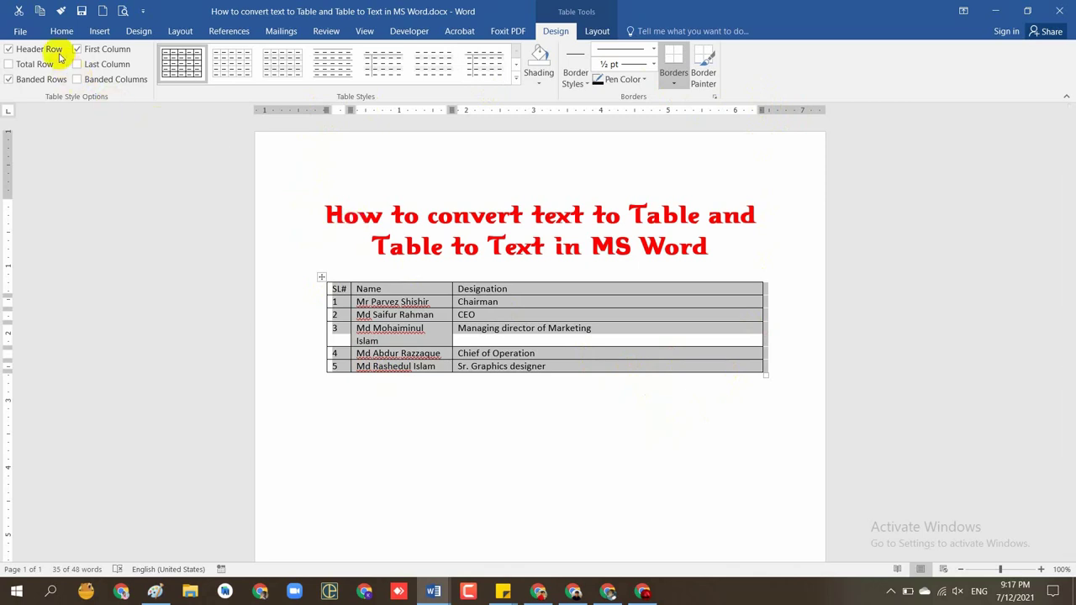
Convert Text to Table again with AutoFit to window, producing a nested single-column outer table
click(105, 32)
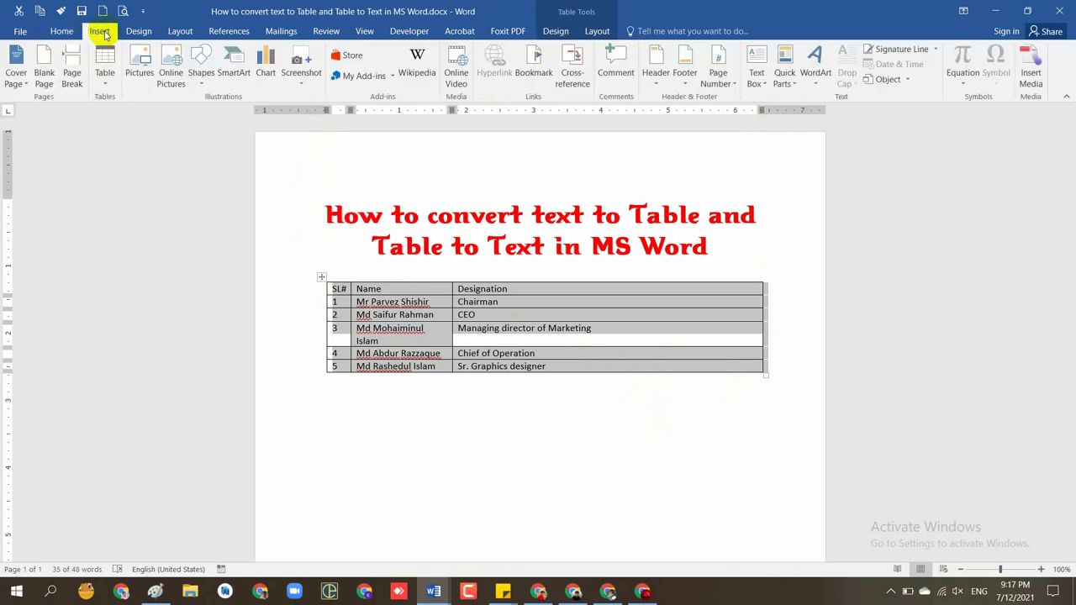
click(104, 74)
click(133, 280)
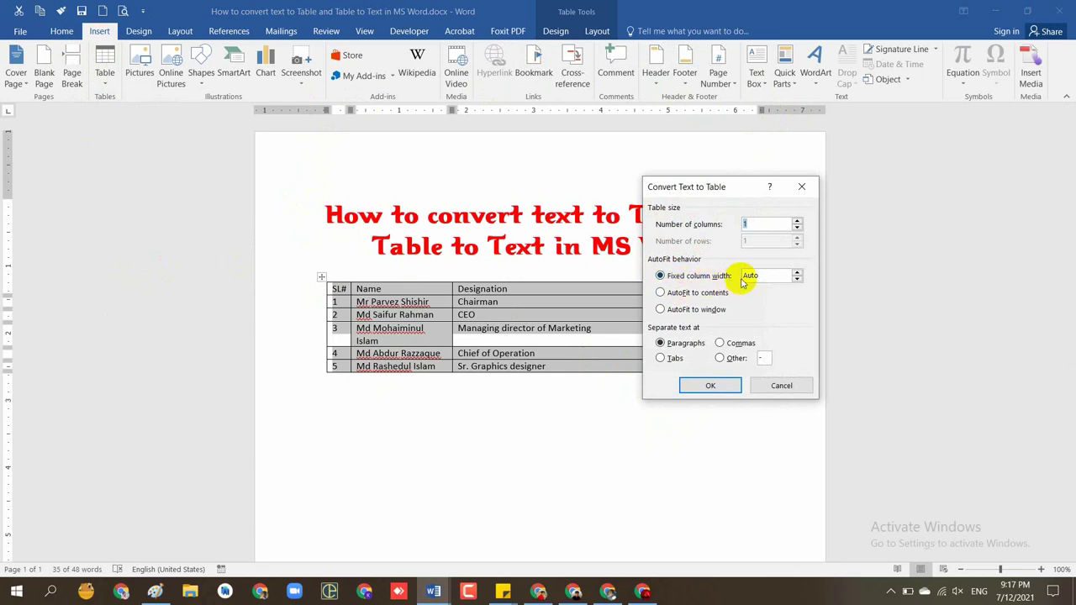
click(682, 313)
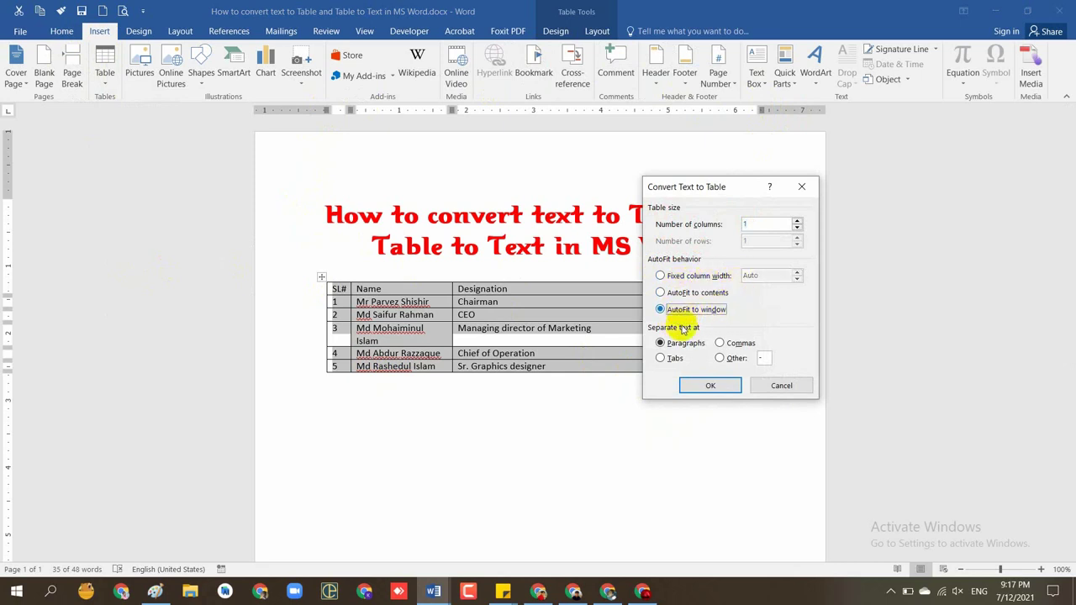
click(711, 387)
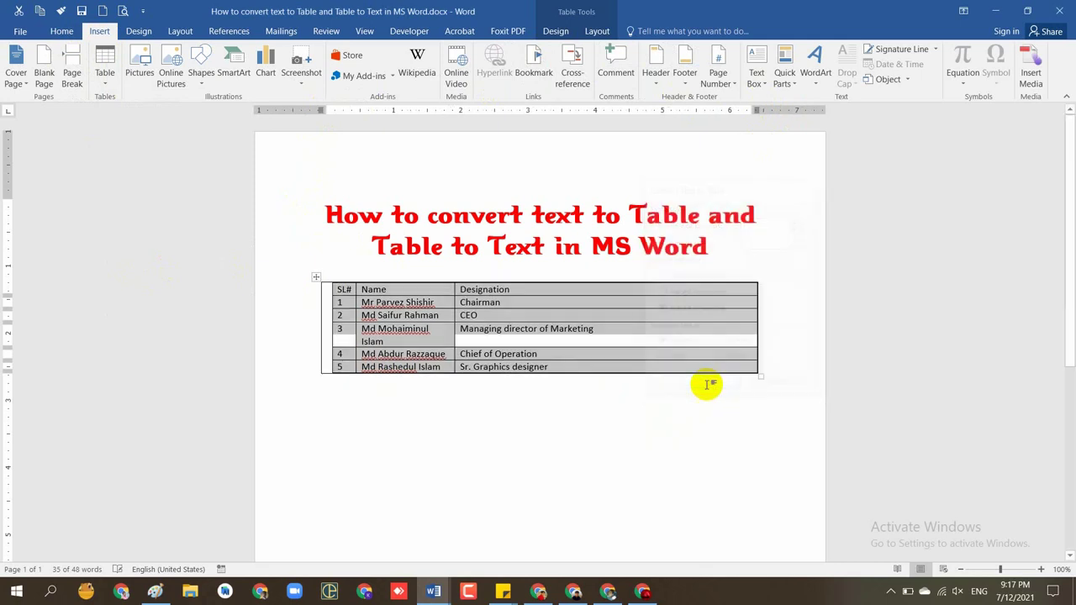
click(568, 333)
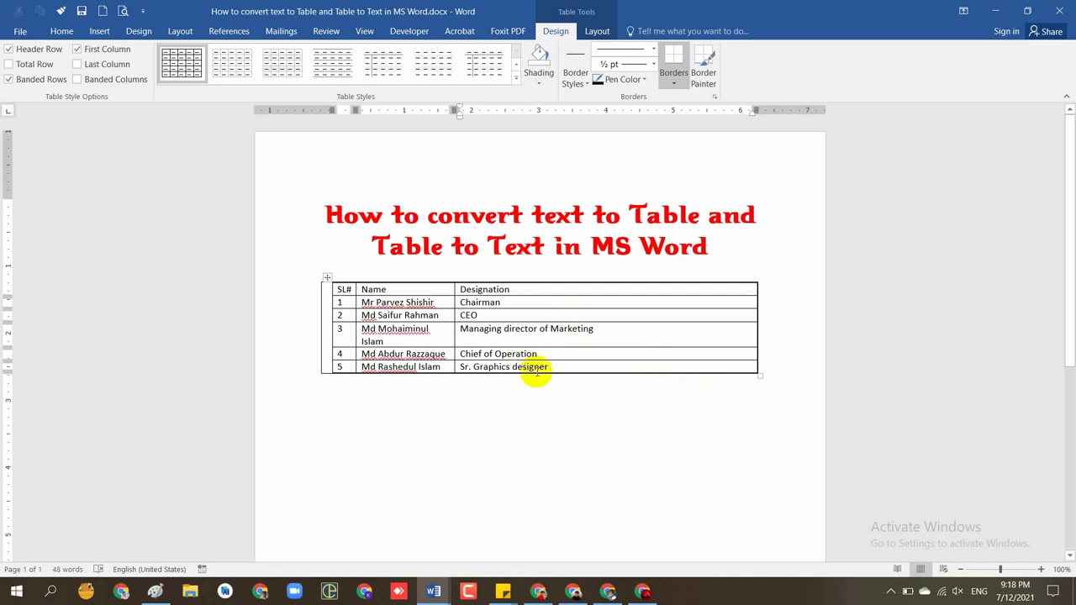
Undo the nested table and reselect the plain-text staff list under the Table menu
drag(572, 366, 341, 294)
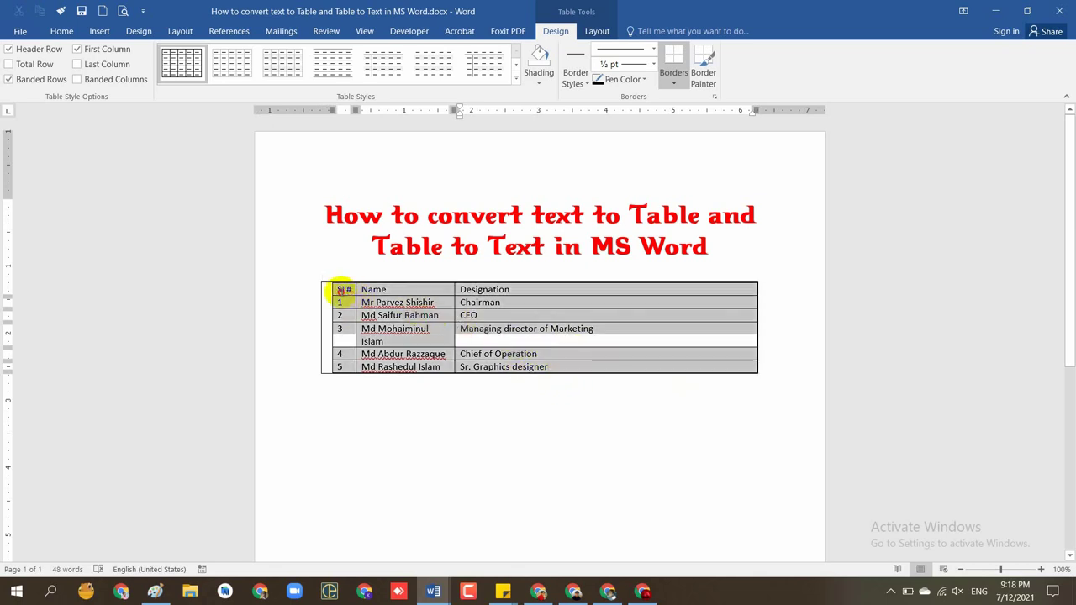
key(ctrl+z)
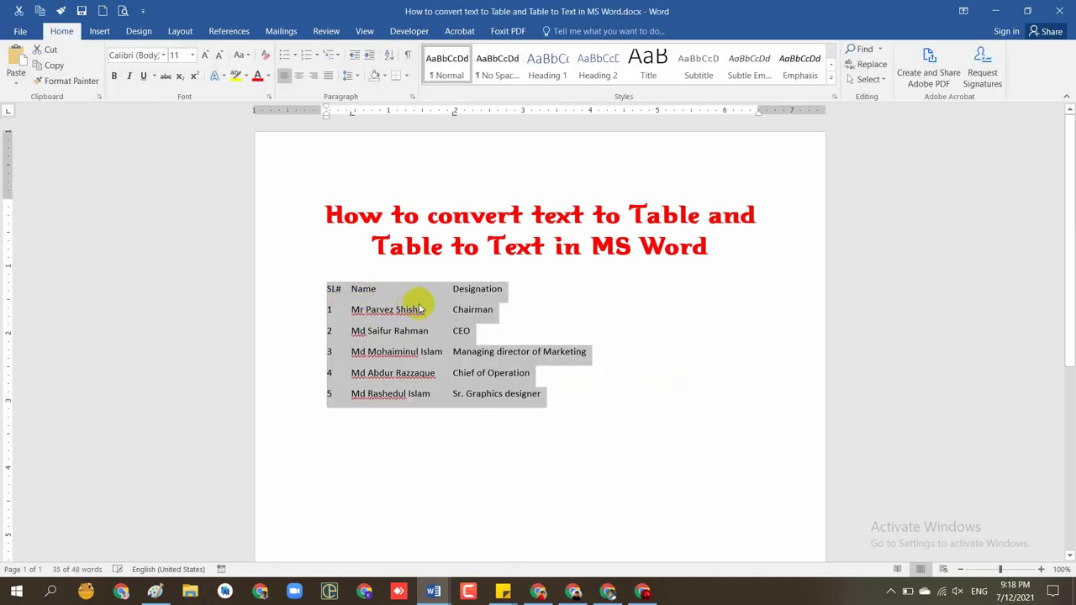
drag(542, 394, 312, 283)
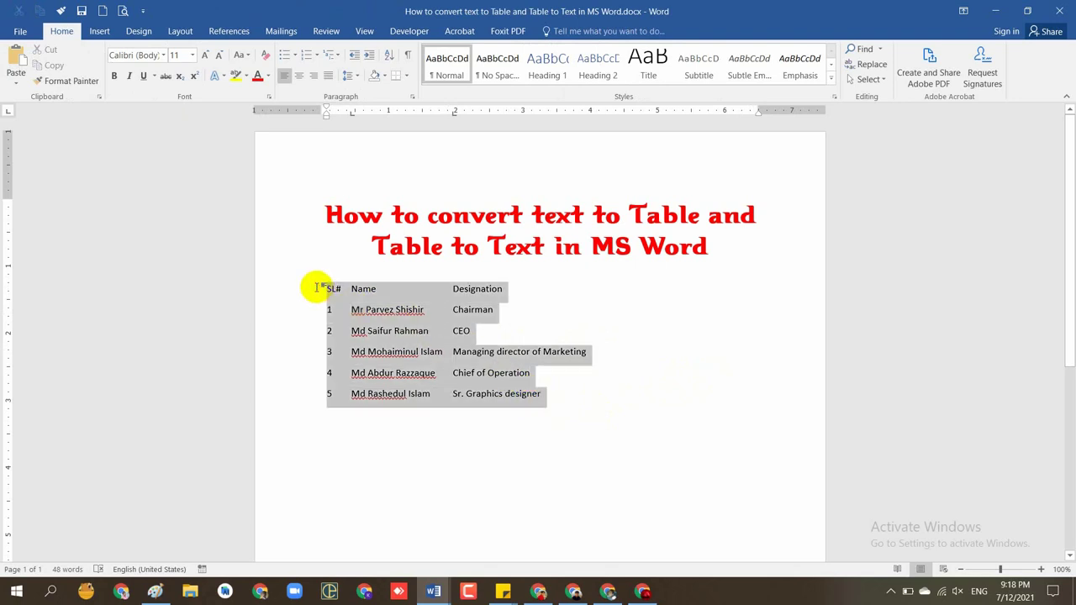
click(100, 32)
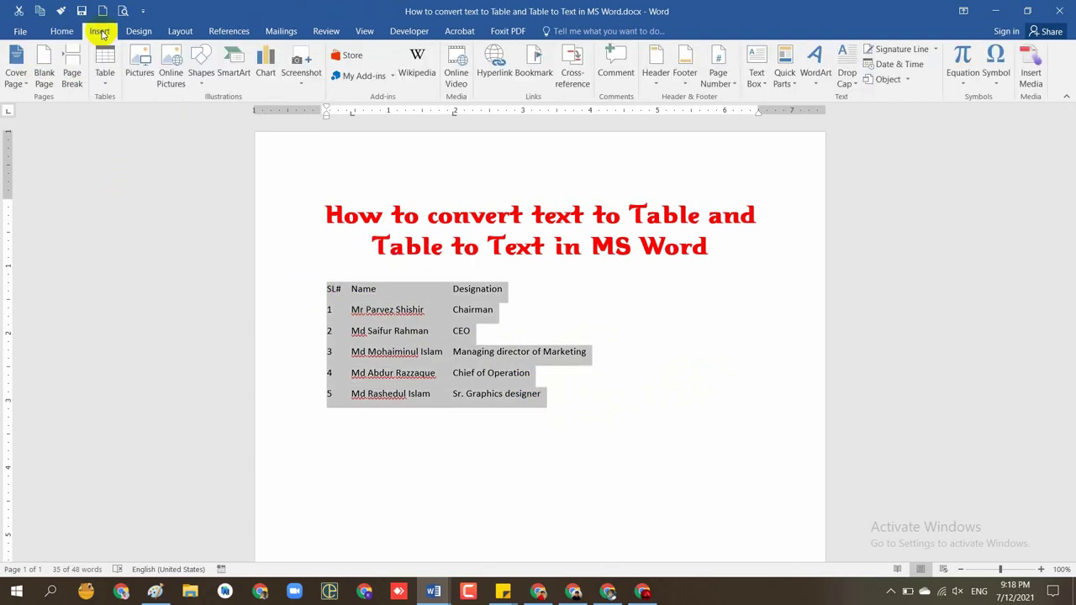
click(105, 76)
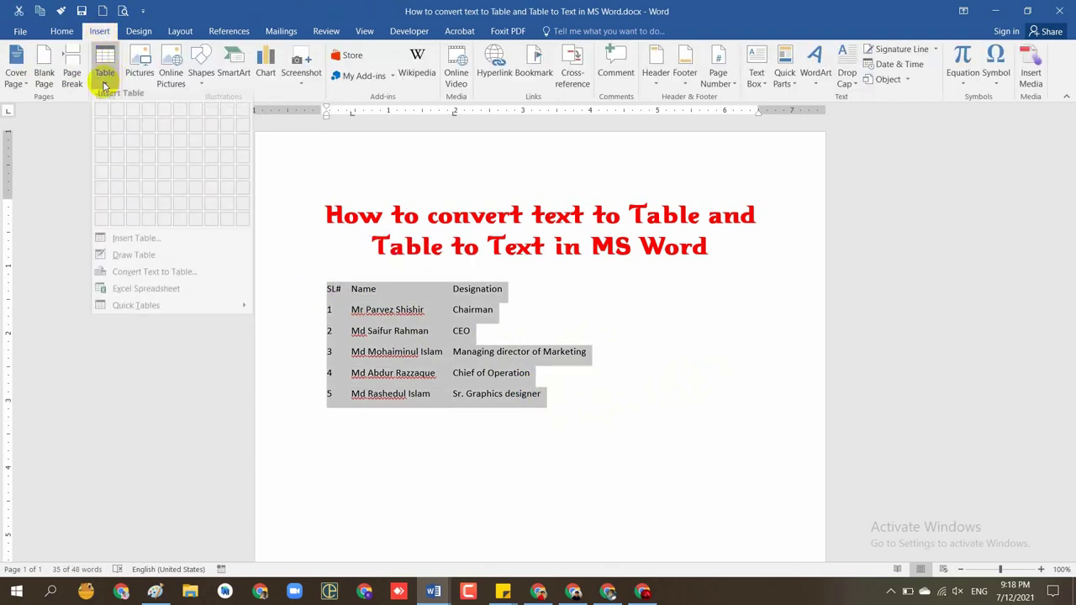
Convert the staff list into a three-column table with text separated at Tabs
click(161, 276)
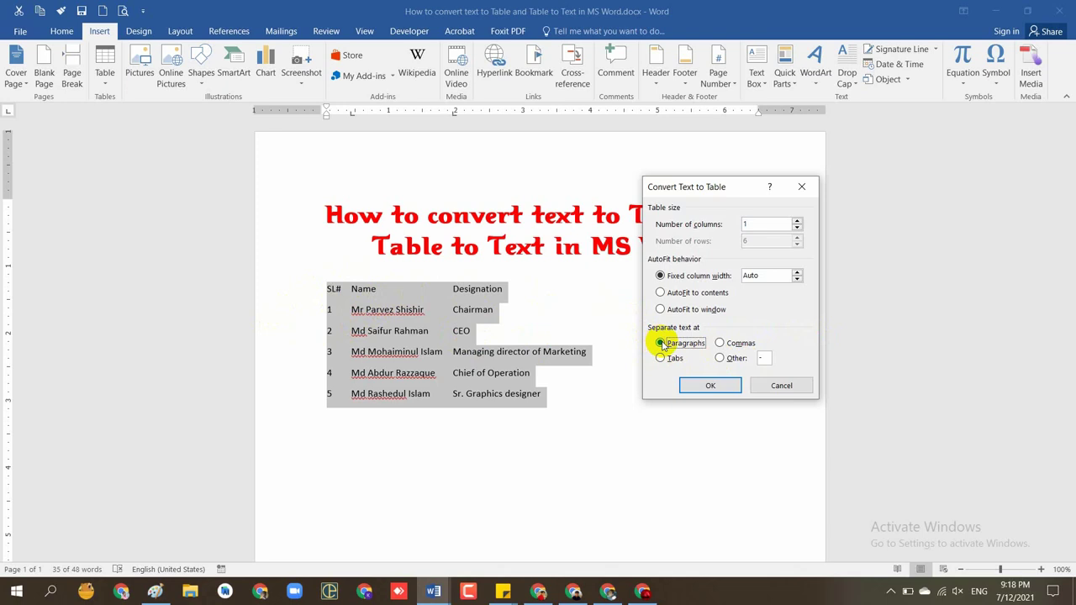
click(720, 359)
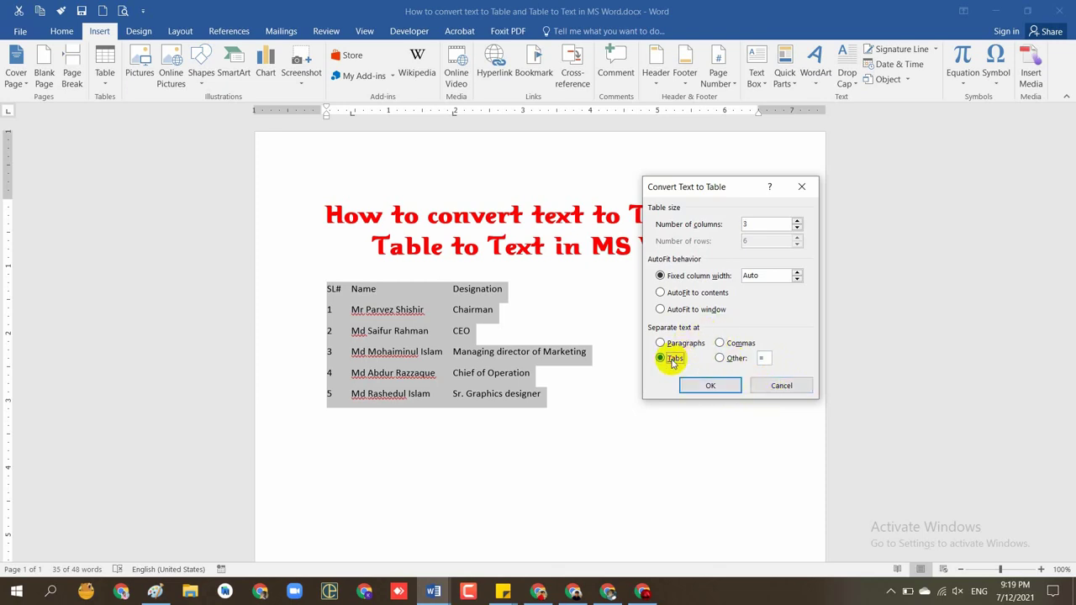
click(707, 385)
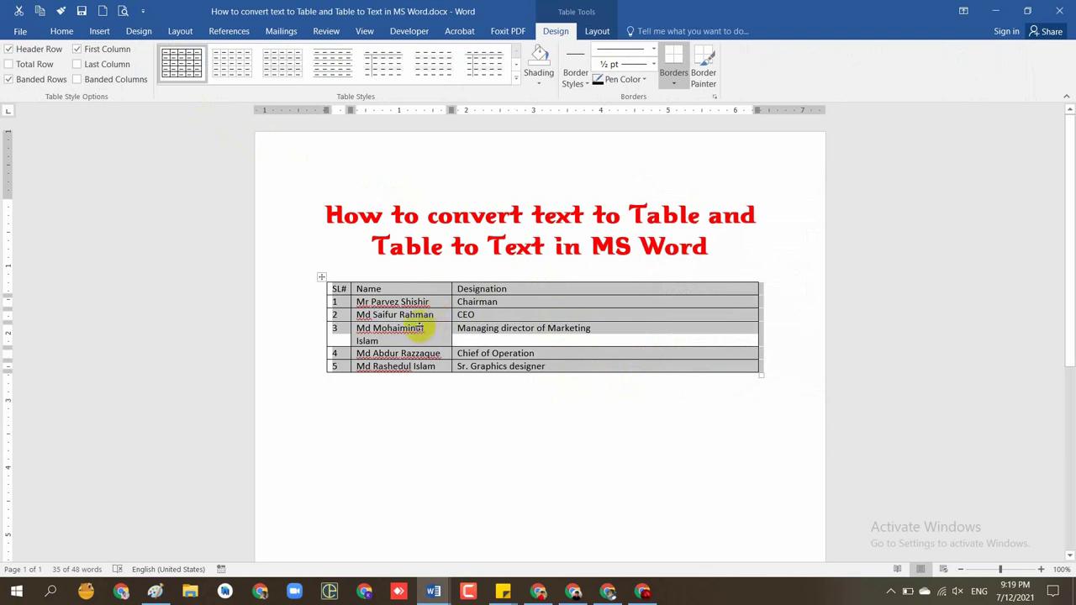
click(383, 290)
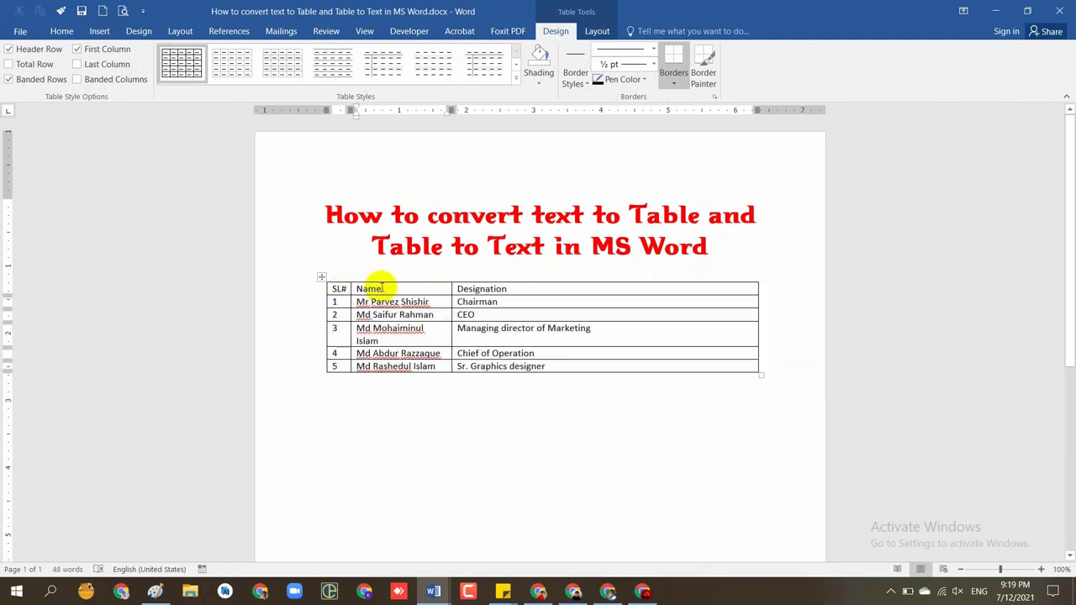
click(429, 337)
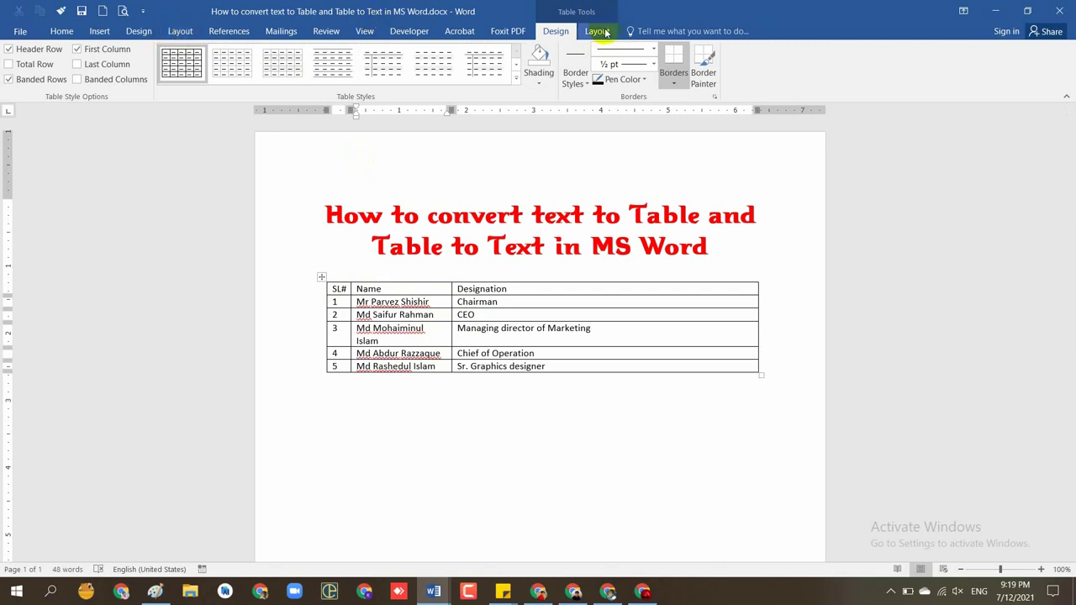
click(442, 242)
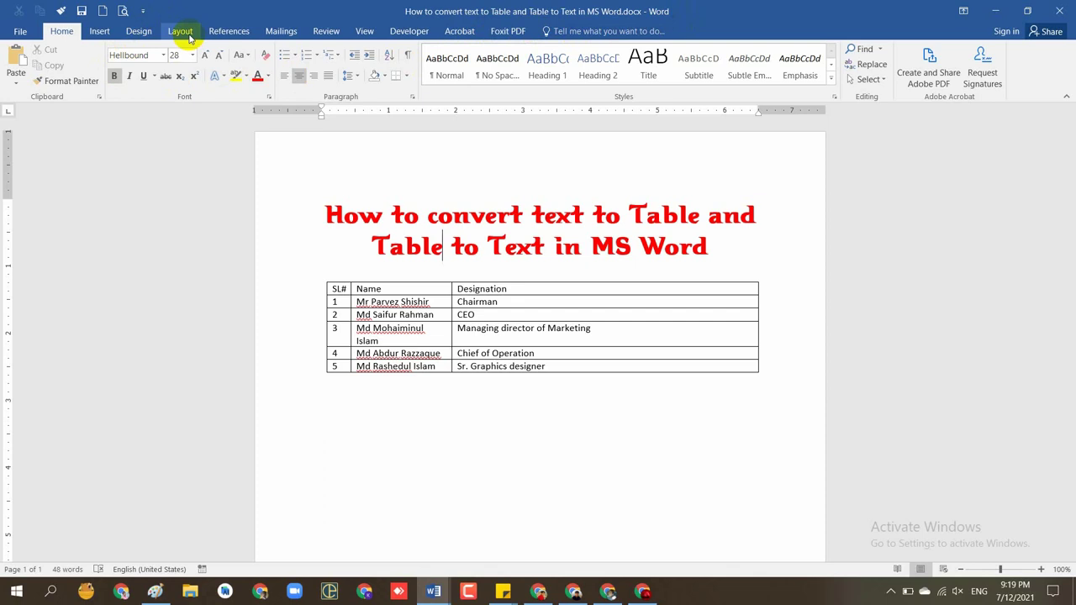
click(443, 302)
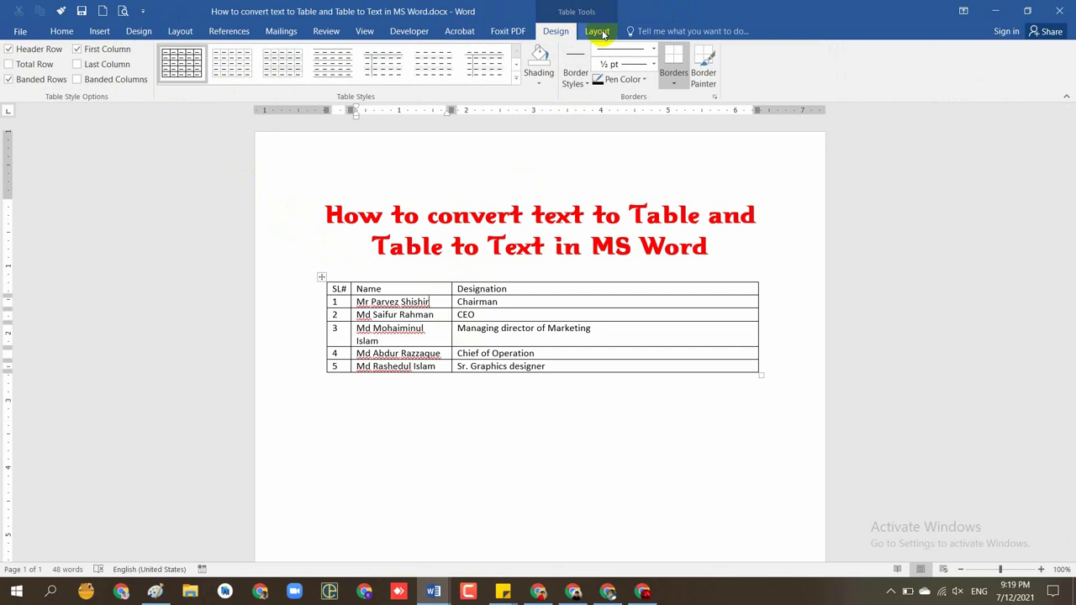
Convert the staff table to text separated by Commas using Layout's Convert to Text
click(600, 32)
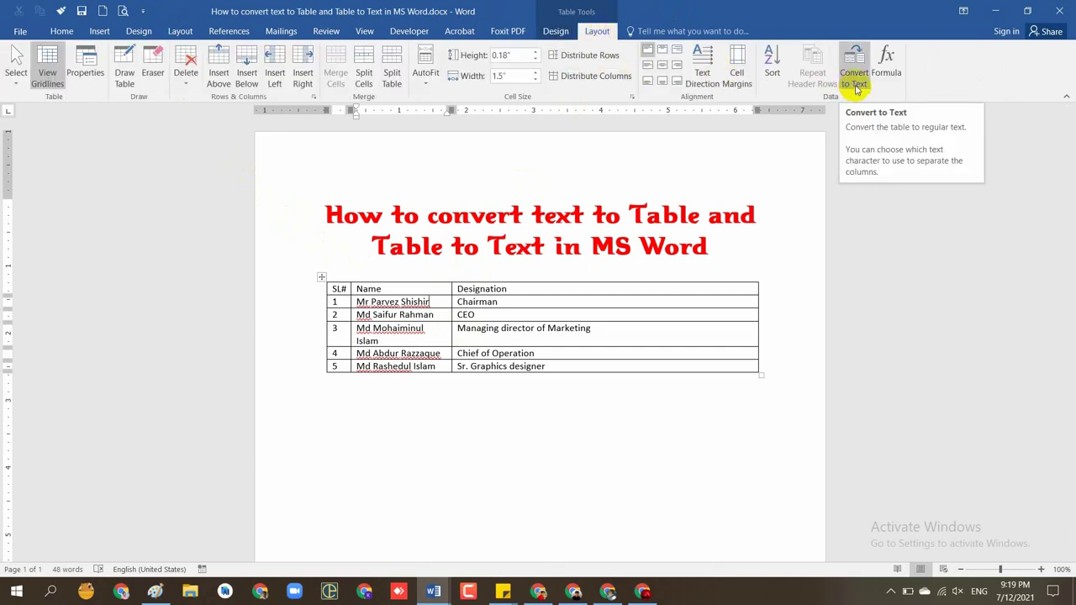
click(856, 85)
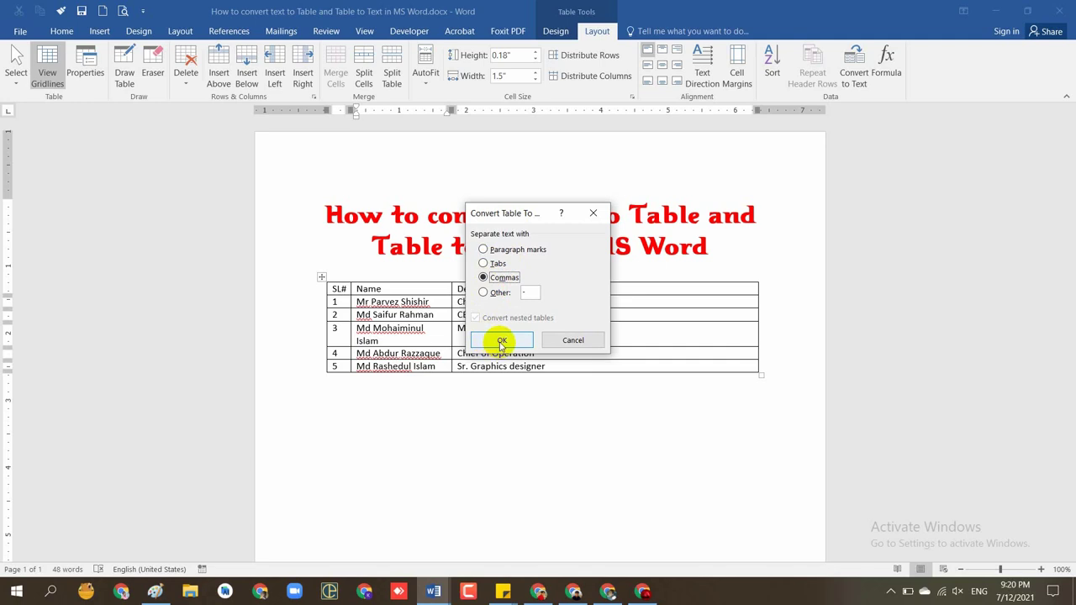
click(501, 341)
click(591, 395)
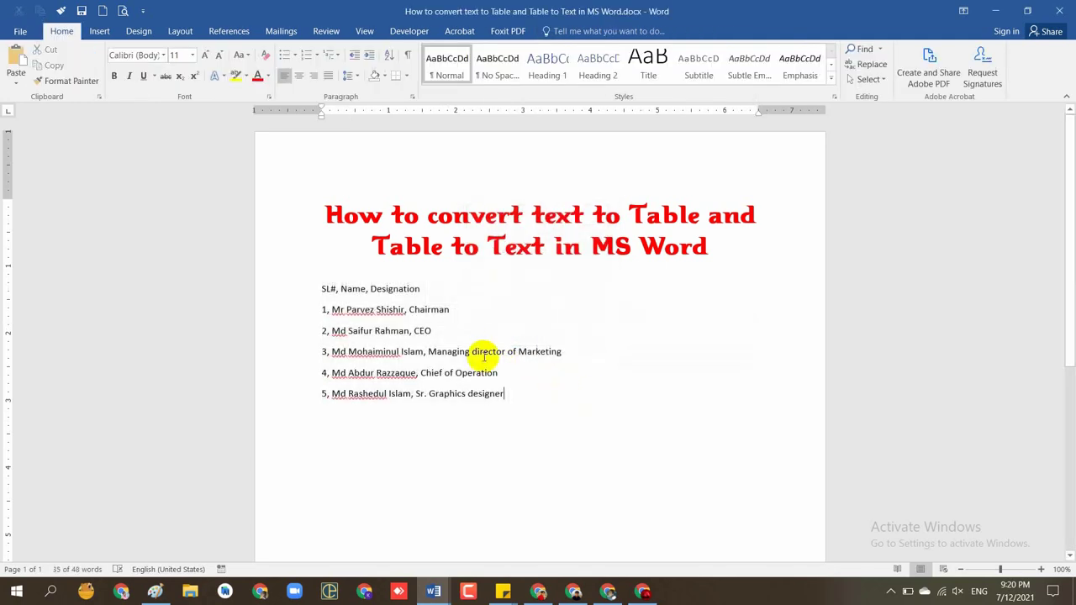
Highlight the staff list from the SL# header through the end of the sixth line
double_click(335, 290)
double_click(360, 289)
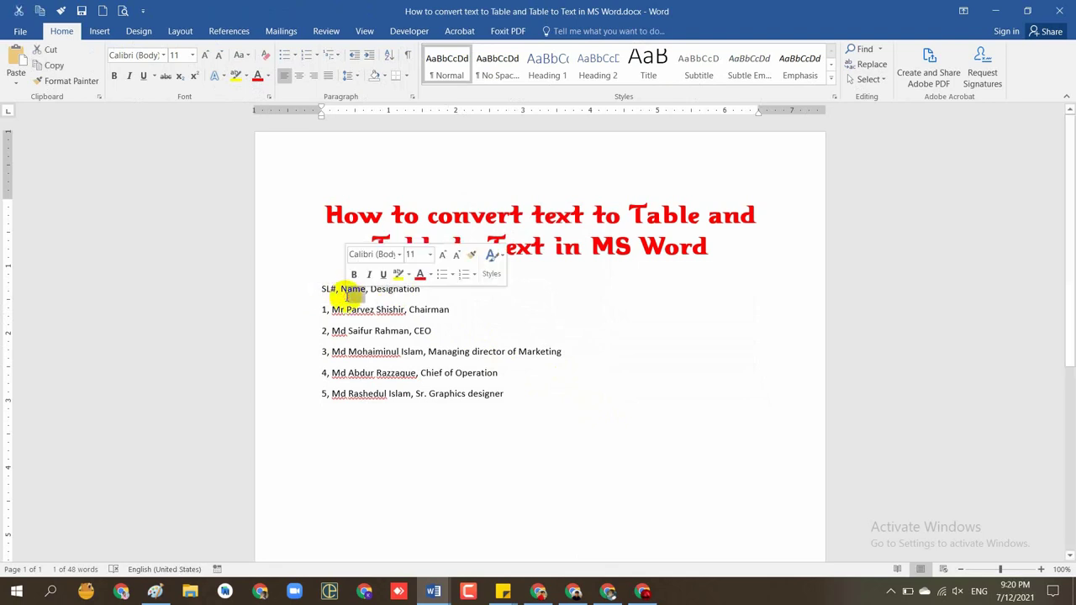
click(400, 281)
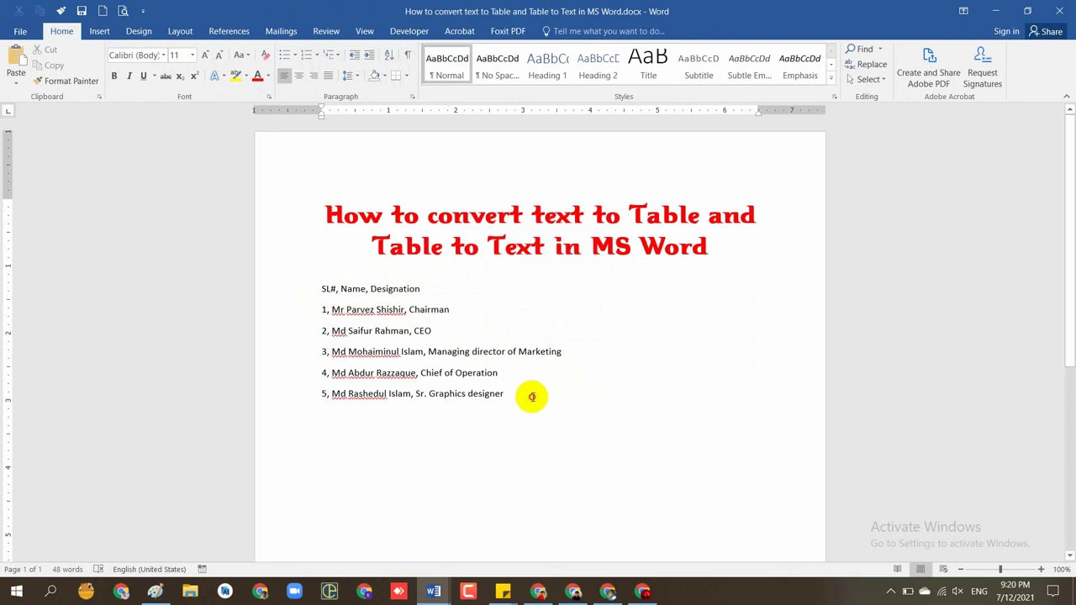
drag(533, 396, 309, 288)
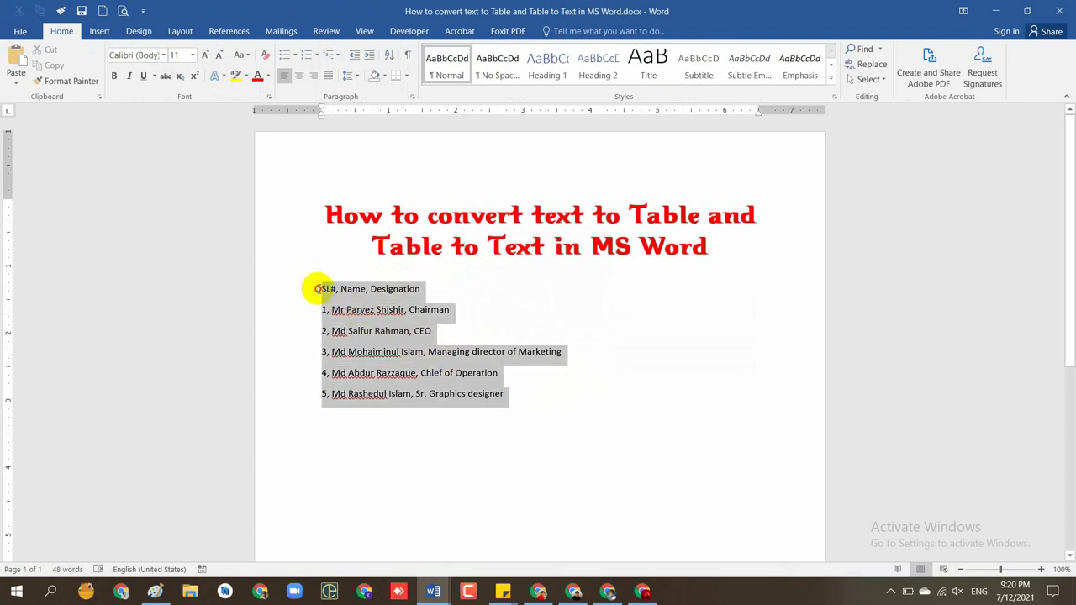
Convert the selected text to a table separated at commas, with AutoFit to contents
click(97, 31)
click(107, 84)
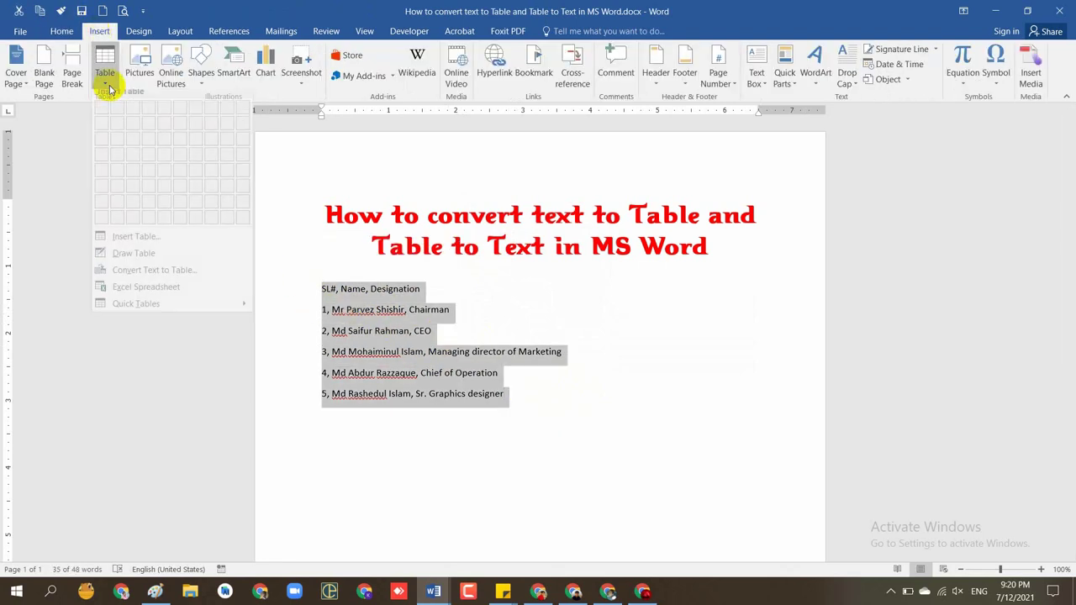
click(157, 278)
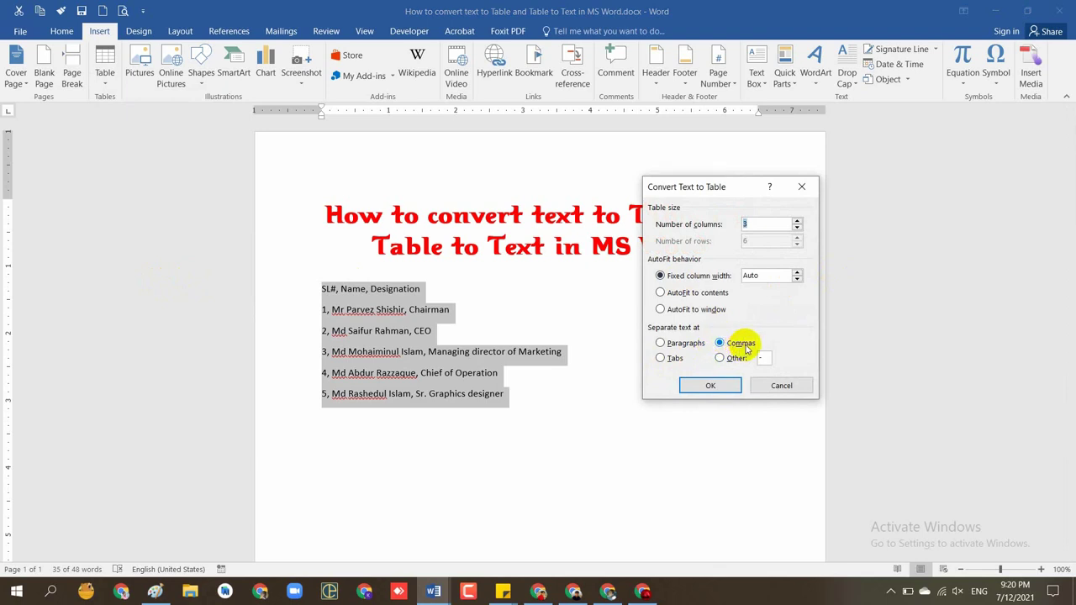
click(691, 292)
click(713, 387)
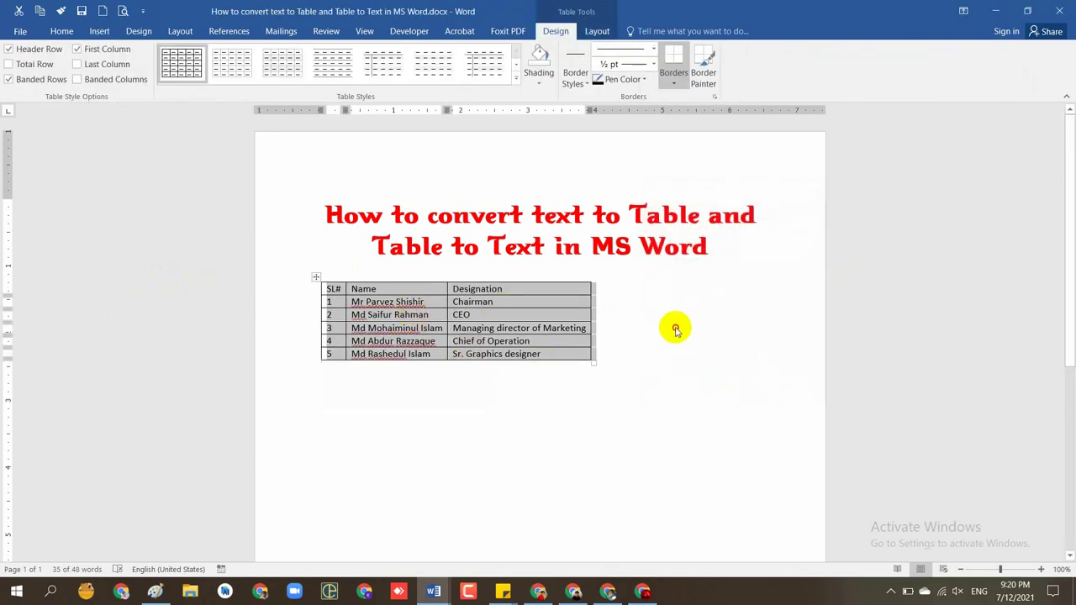
click(674, 327)
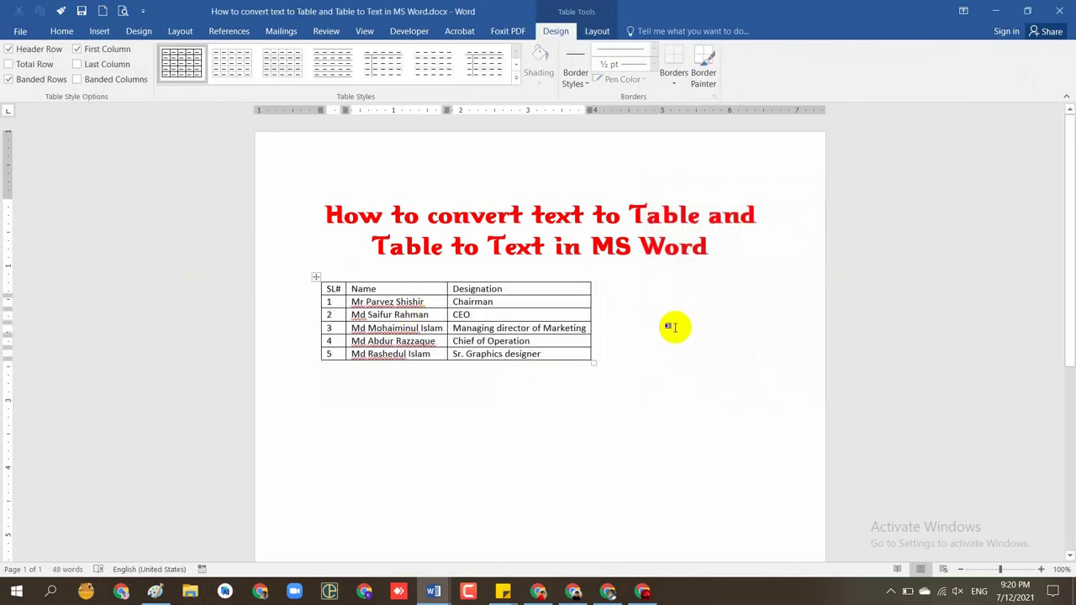